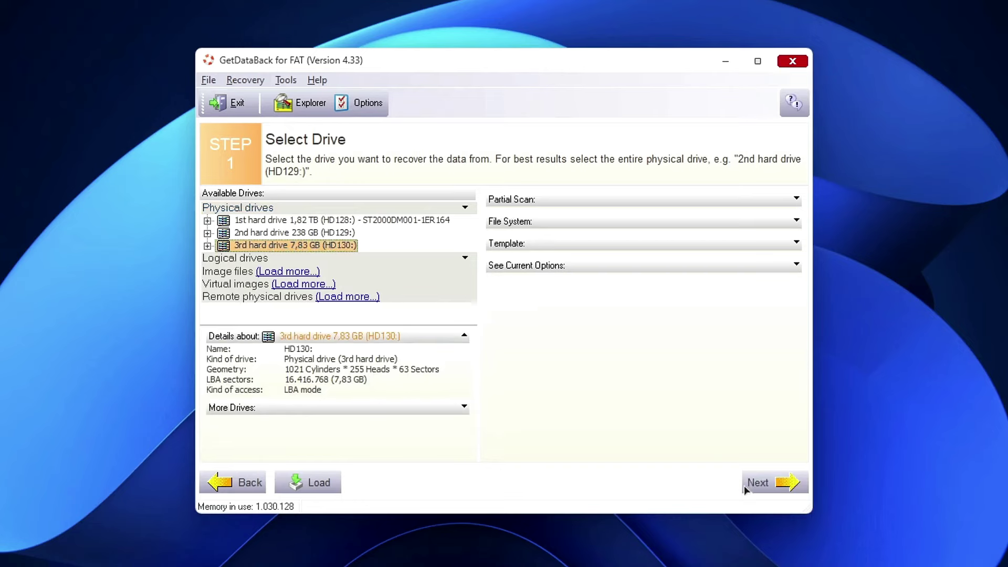
# - Scan the selected 3rd hard drive (HD130:) and load the recovery tree of the FAT32 file system at sector 724
pyautogui.click(767, 482)
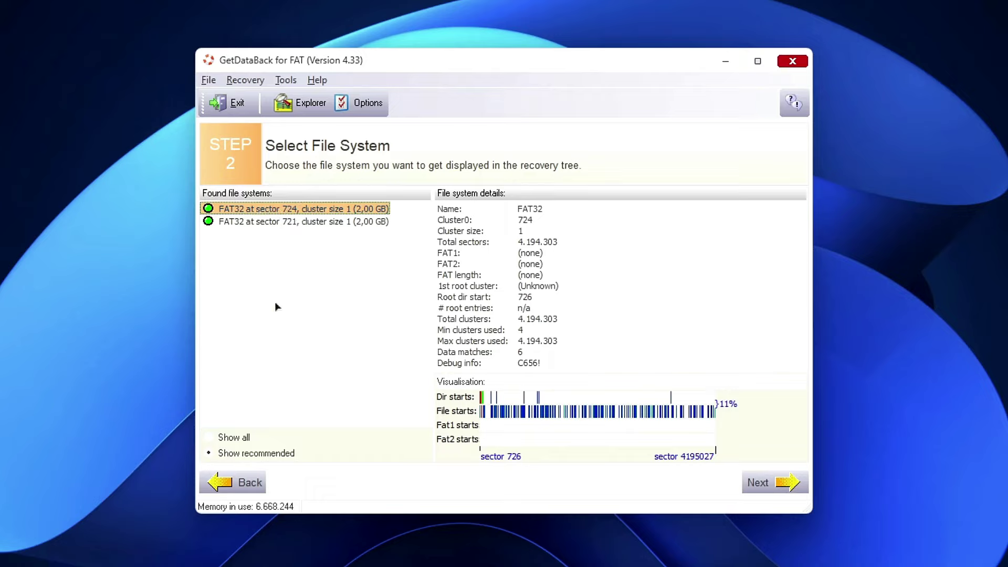
pyautogui.click(770, 485)
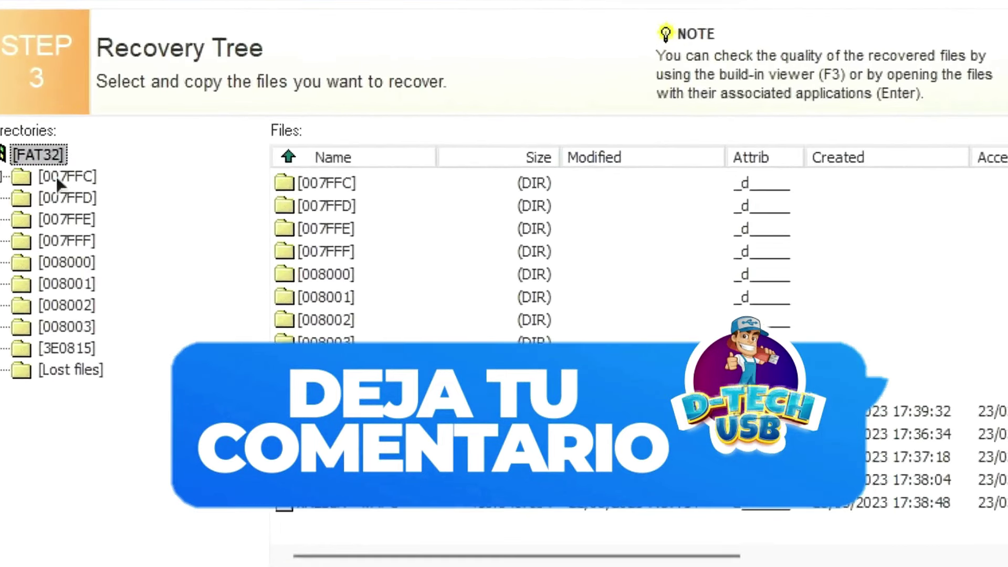
# - Look through the recovered folders from [007FFC] to [008002], widening the file name column to read full names
pyautogui.press('Down')
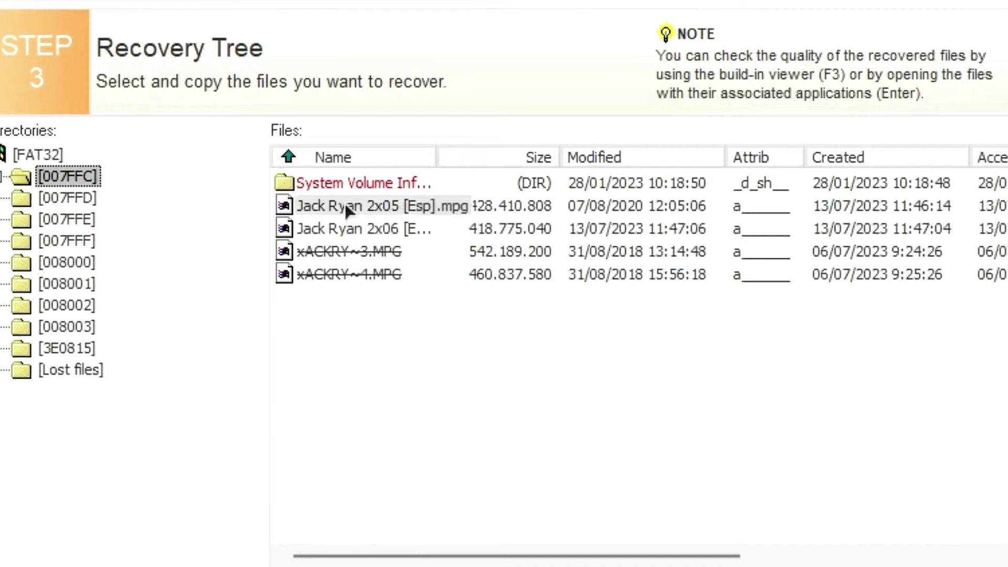
pyautogui.click(414, 205)
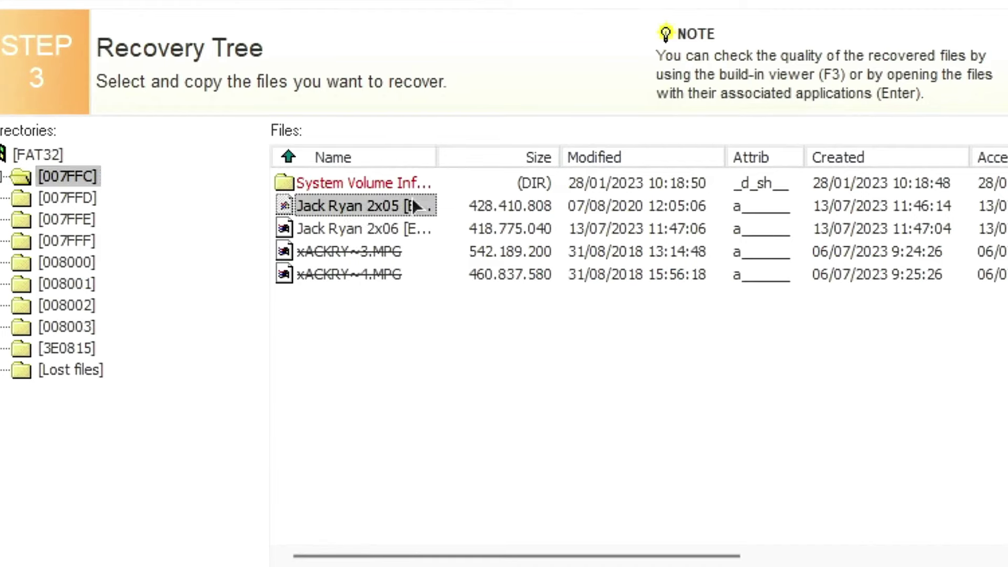
pyautogui.moveTo(444, 159); pyautogui.dragTo(747, 159)
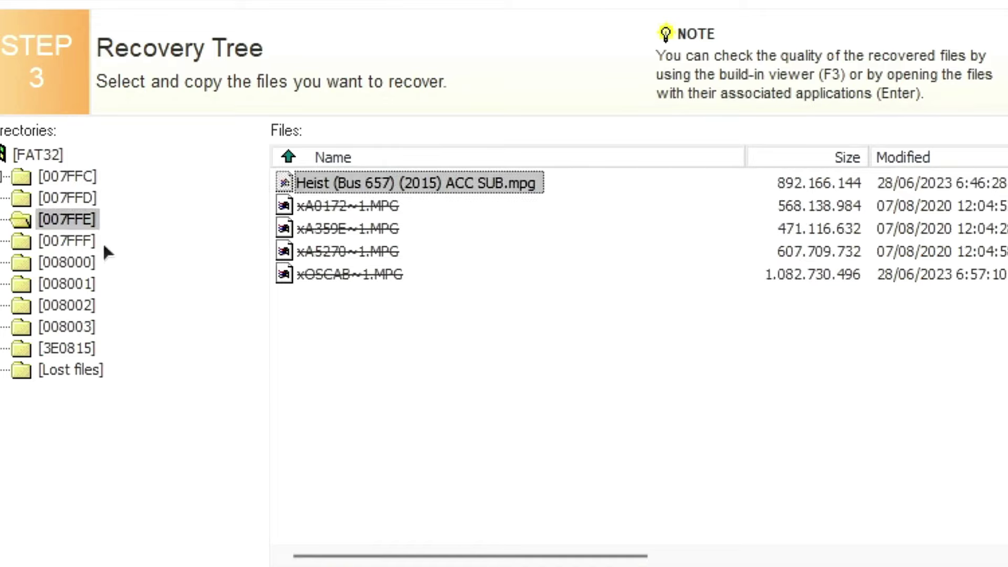
pyautogui.click(72, 243)
pyautogui.click(74, 262)
pyautogui.click(64, 282)
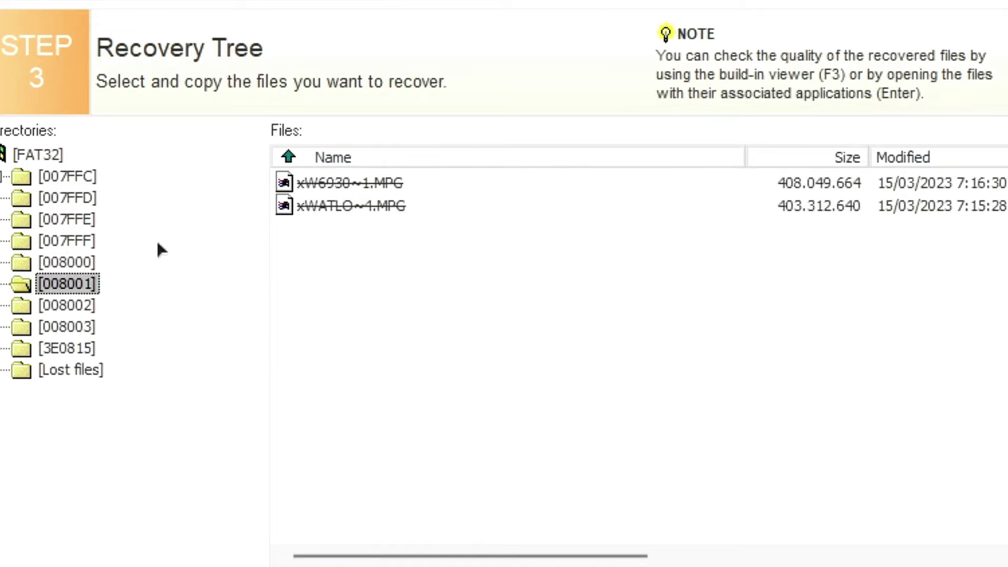
pyautogui.click(76, 304)
# - Copy the recovered file Heist (Bus 657) (2015) ACC SUB.mpg from folder [007FFE] to the desktop (Escritorio)
pyautogui.click(72, 221)
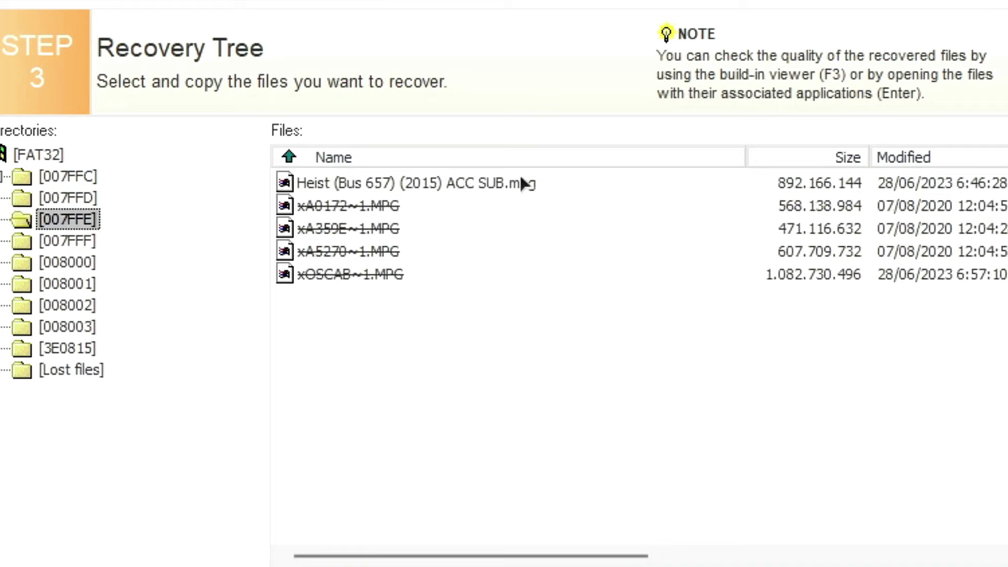
pyautogui.click(467, 182)
pyautogui.rightClick(466, 184)
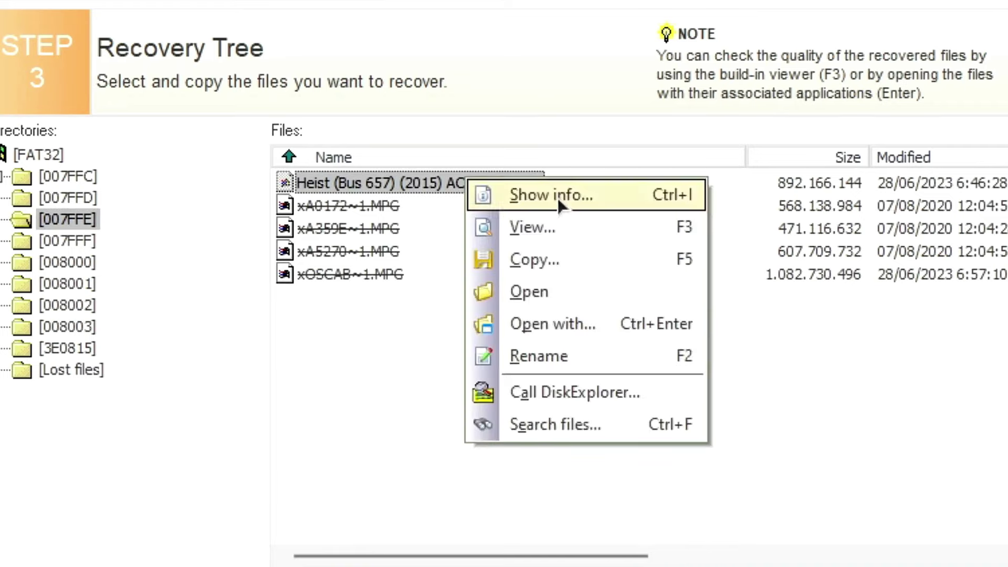
pyautogui.click(555, 261)
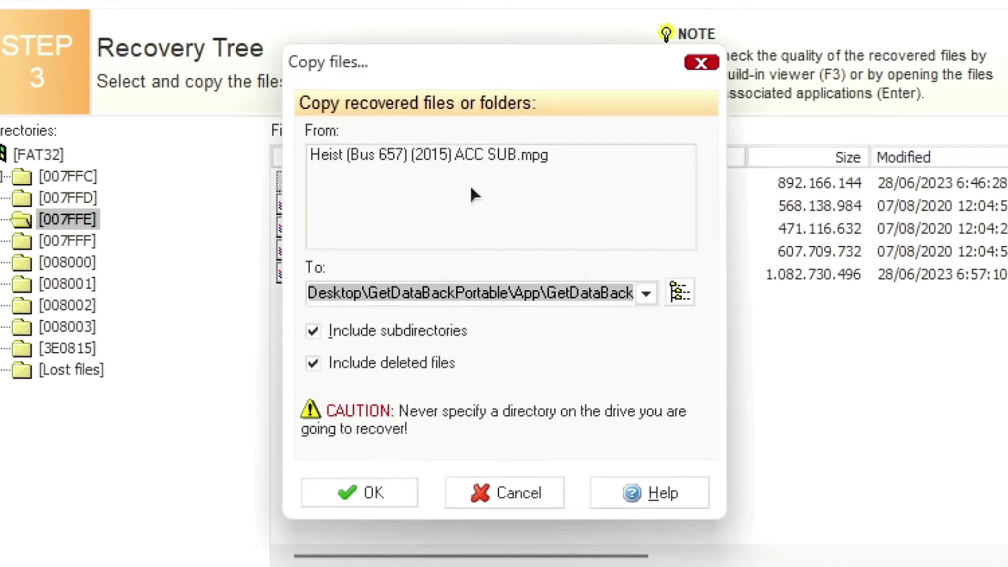
pyautogui.click(679, 292)
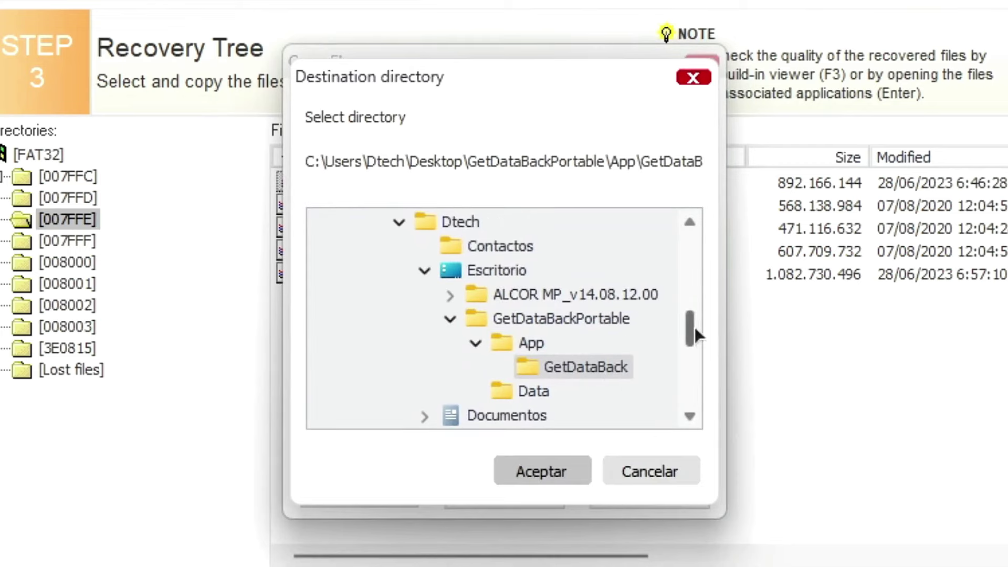
pyautogui.moveTo(695, 332); pyautogui.dragTo(691, 384)
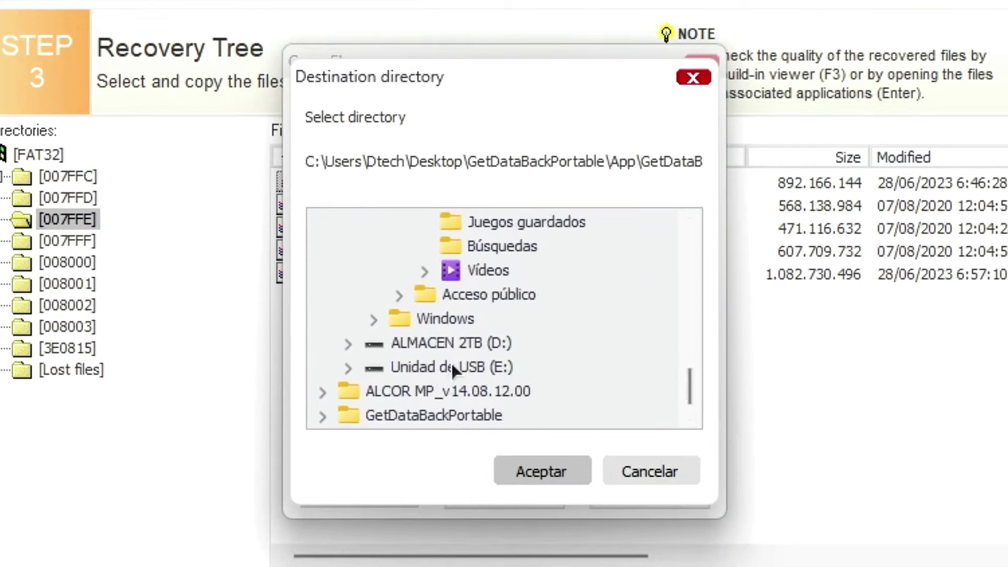
pyautogui.moveTo(686, 385); pyautogui.dragTo(687, 246)
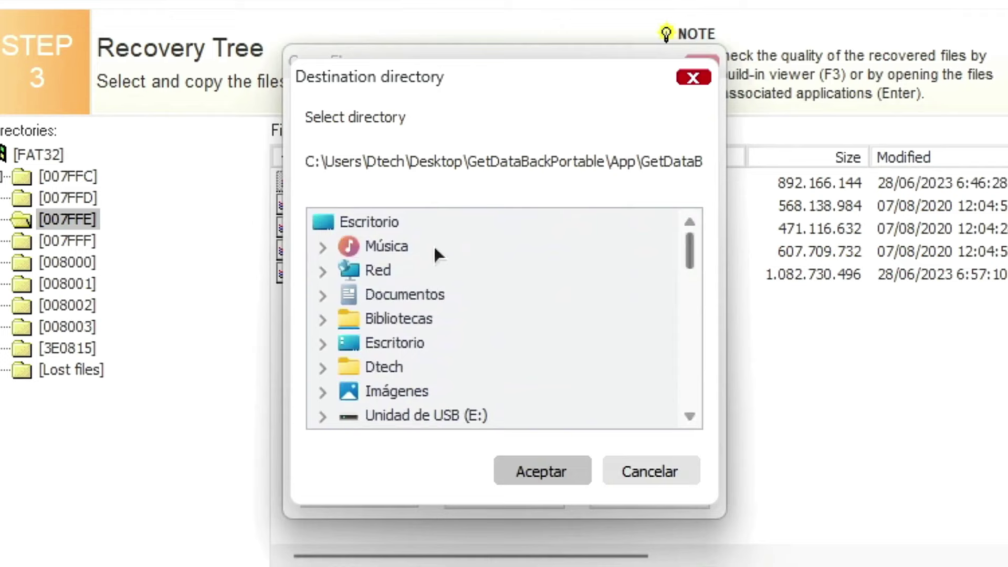
pyautogui.click(387, 226)
pyautogui.click(503, 469)
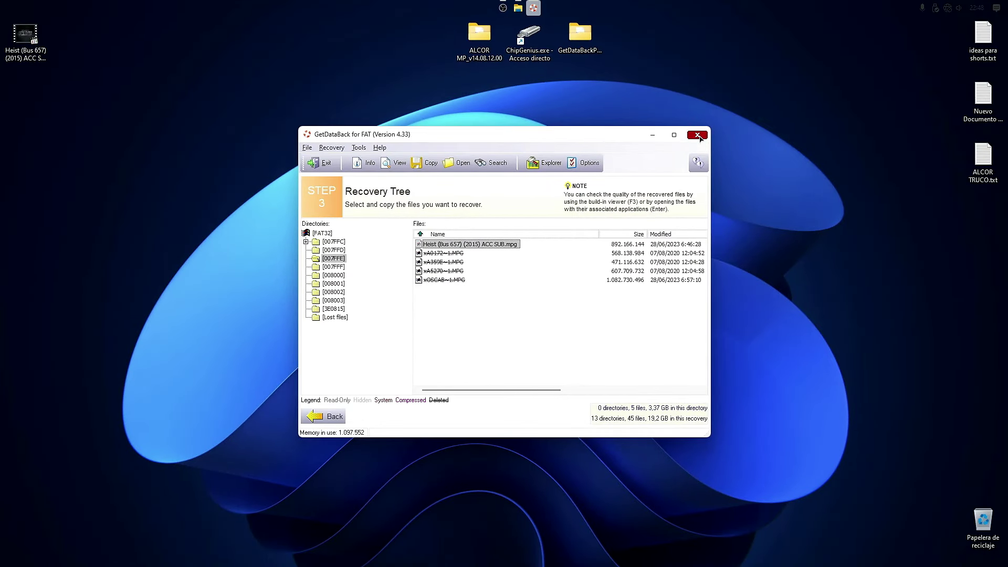
# - Exit GetDataBack and play the recovered Heist video from the desktop to check that it works
pyautogui.click(698, 136)
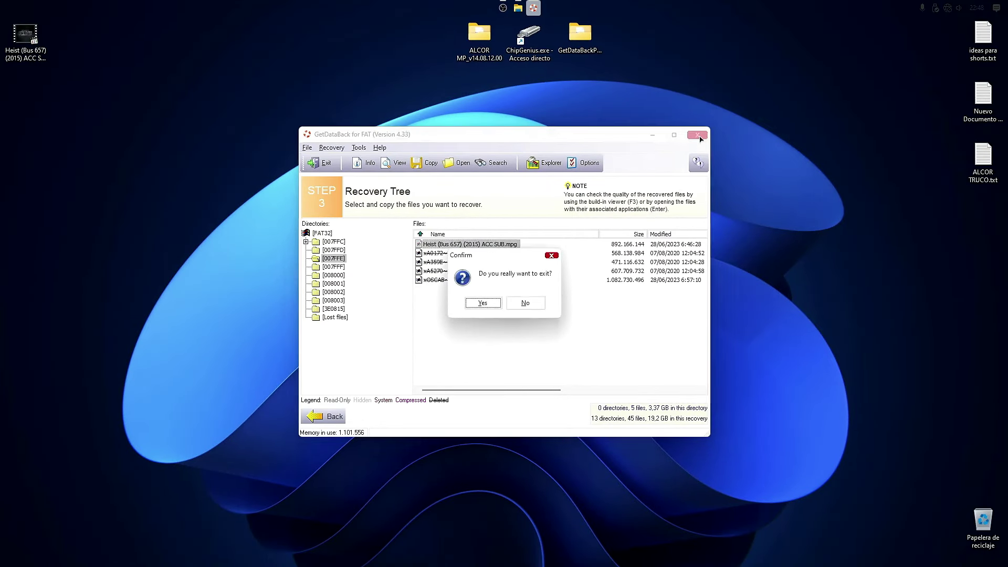
pyautogui.click(493, 305)
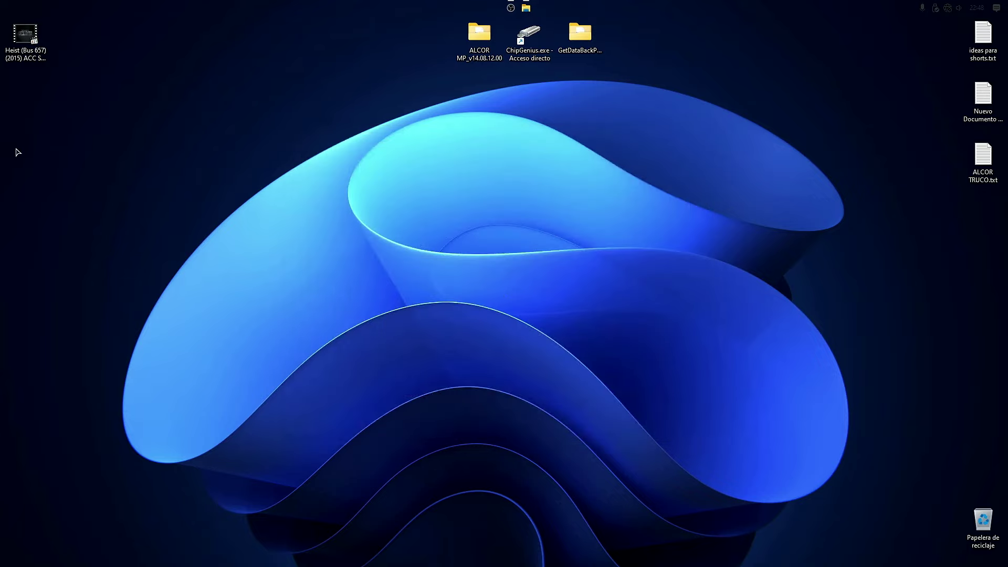
pyautogui.doubleClick(30, 37)
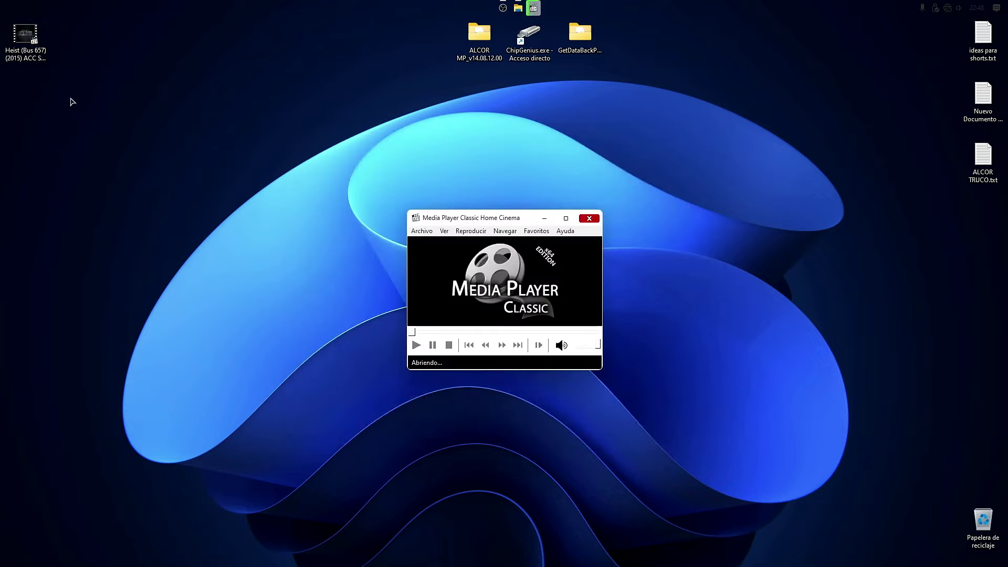
pyautogui.click(588, 199)
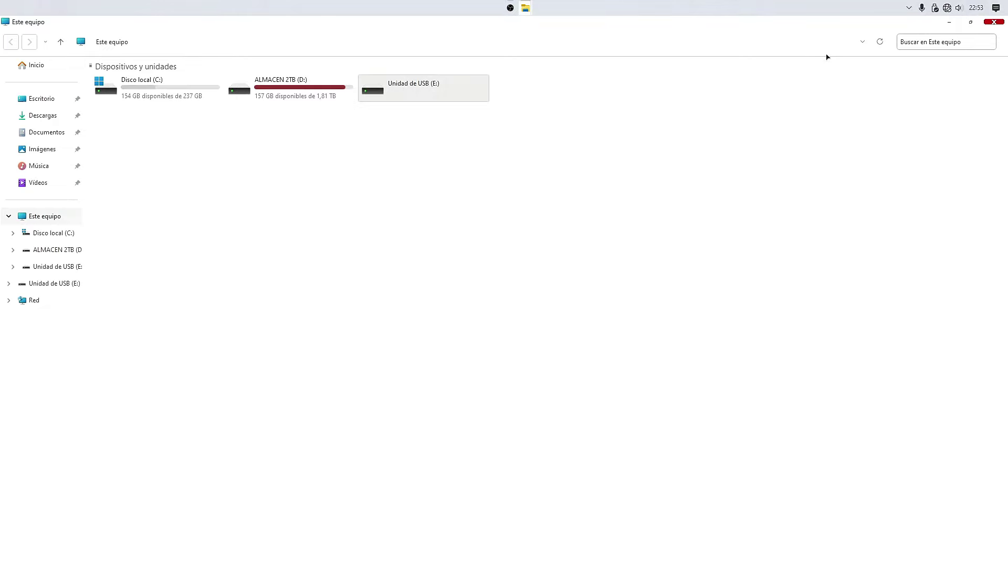
# - Close the file explorer and examine the USB drive's controller vendor, part number and flash chip in ChipGenius
pyautogui.click(997, 23)
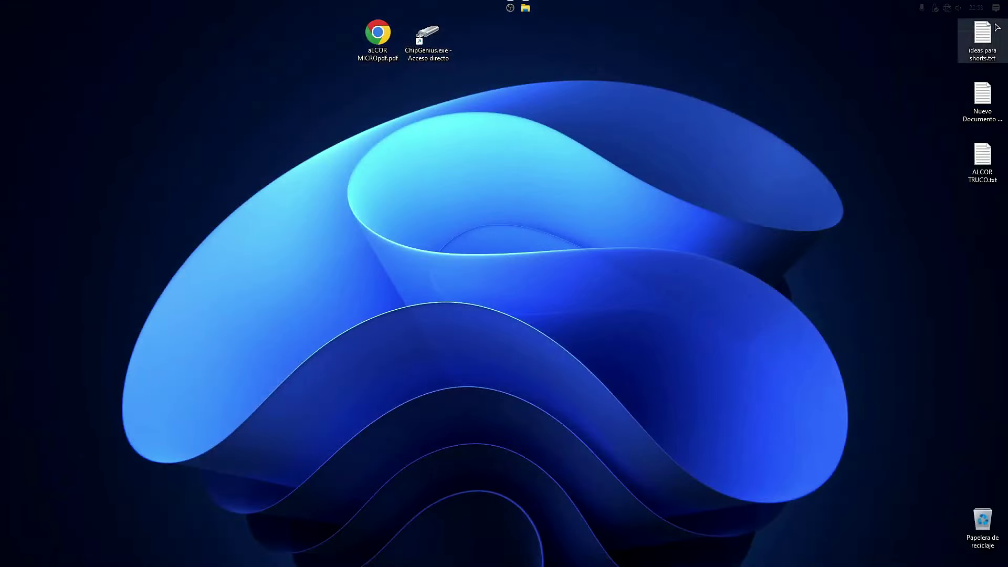
pyautogui.doubleClick(428, 36)
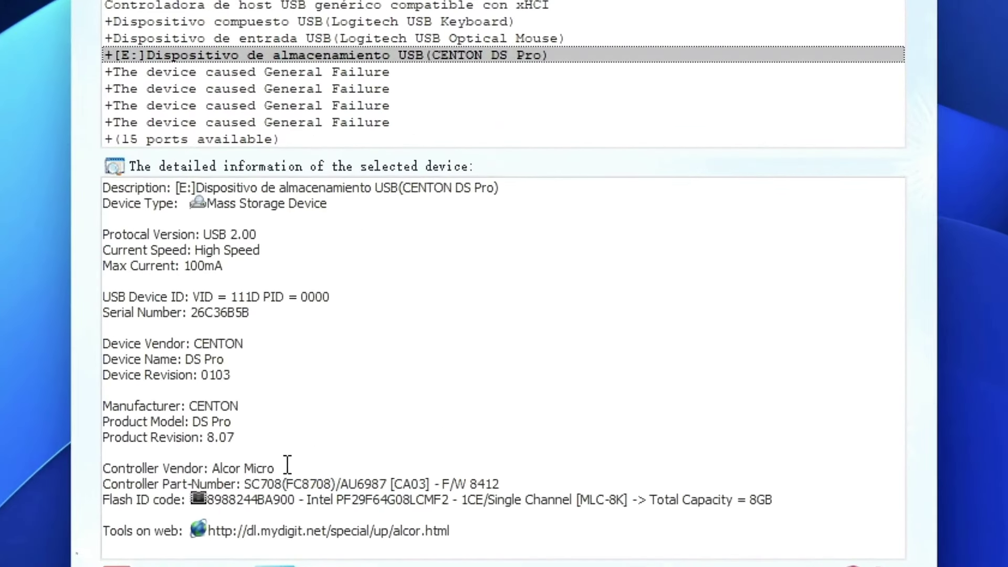
pyautogui.moveTo(288, 463); pyautogui.dragTo(212, 467)
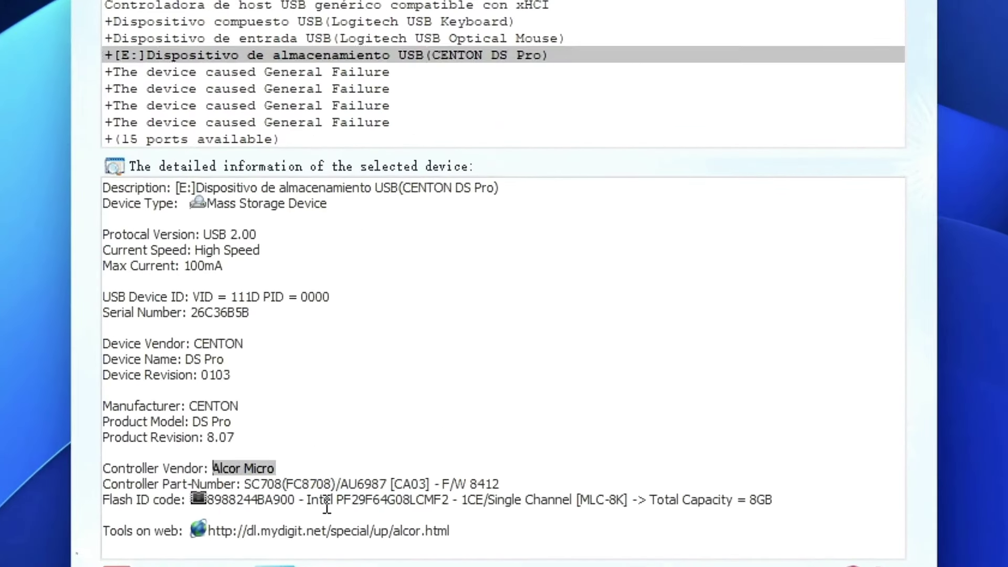
pyautogui.click(344, 484)
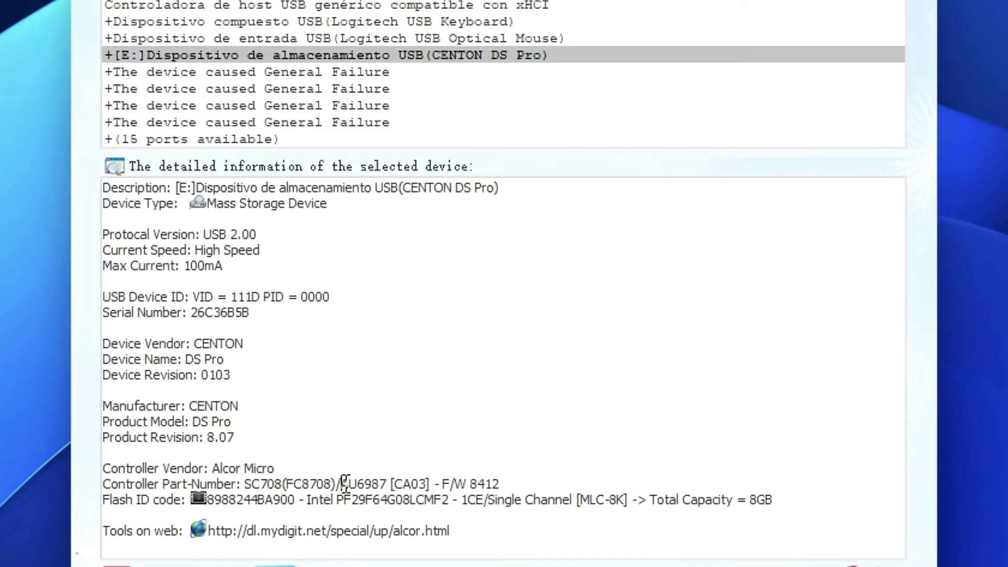
pyautogui.moveTo(344, 483); pyautogui.dragTo(388, 484)
pyautogui.moveTo(309, 501); pyautogui.dragTo(333, 501)
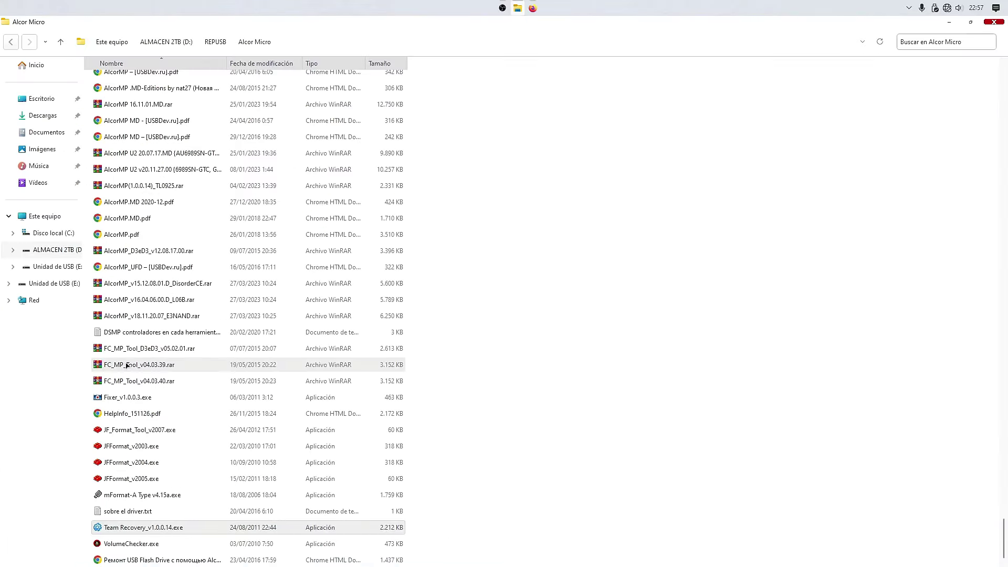
# - Run Team Recovery_v1.0.0.14.exe from the Alcor Micro folder as administrator, repair USB drive E: with it, and close the tool
pyautogui.scroll(7, 127, 365)
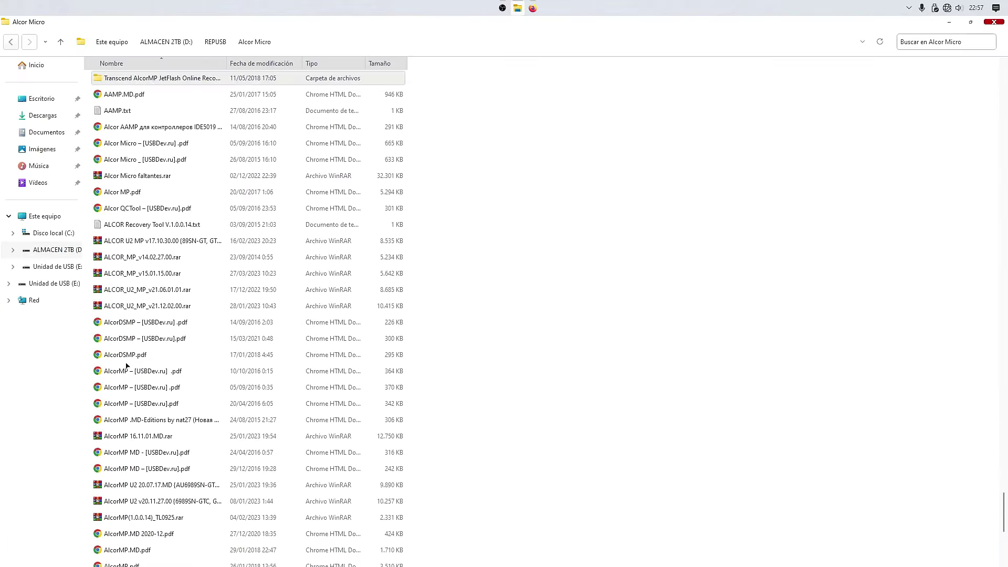
pyautogui.scroll(-7, 126, 366)
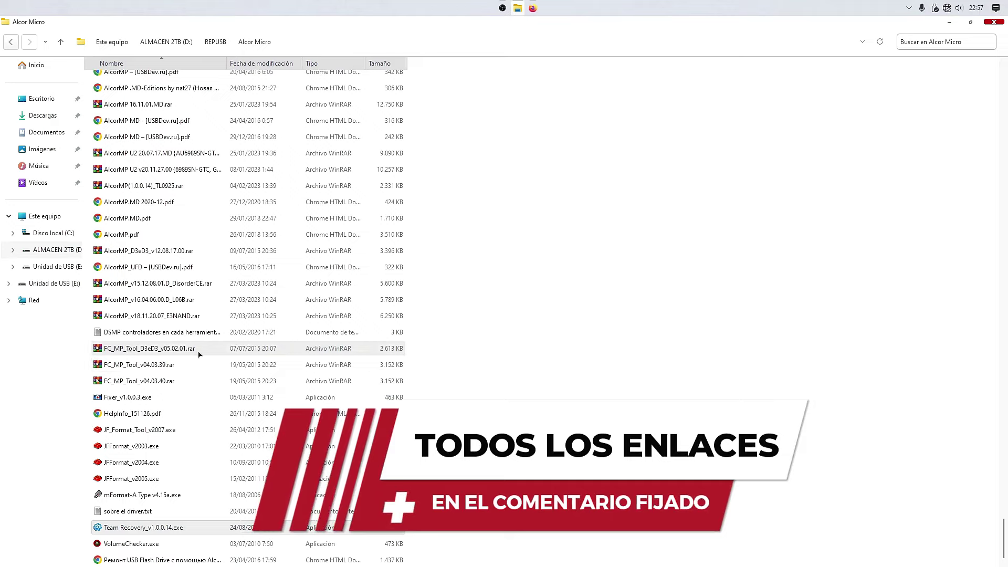
pyautogui.rightClick(162, 528)
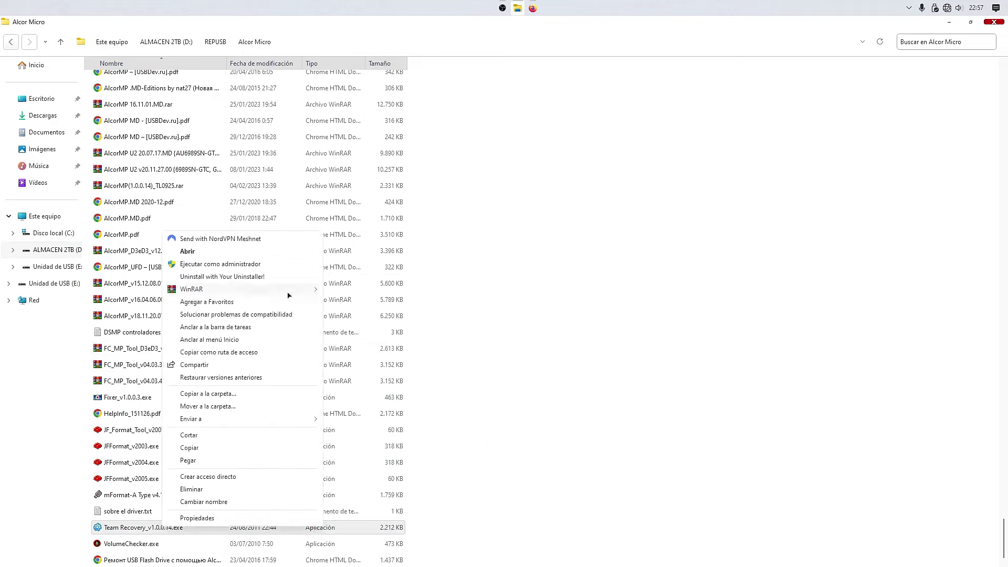
pyautogui.click(226, 264)
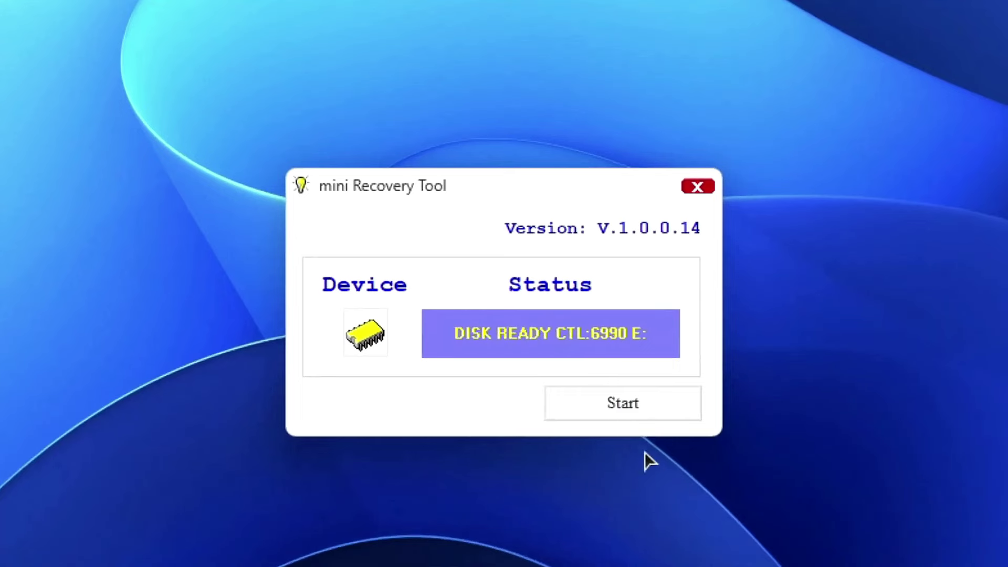
pyautogui.click(619, 406)
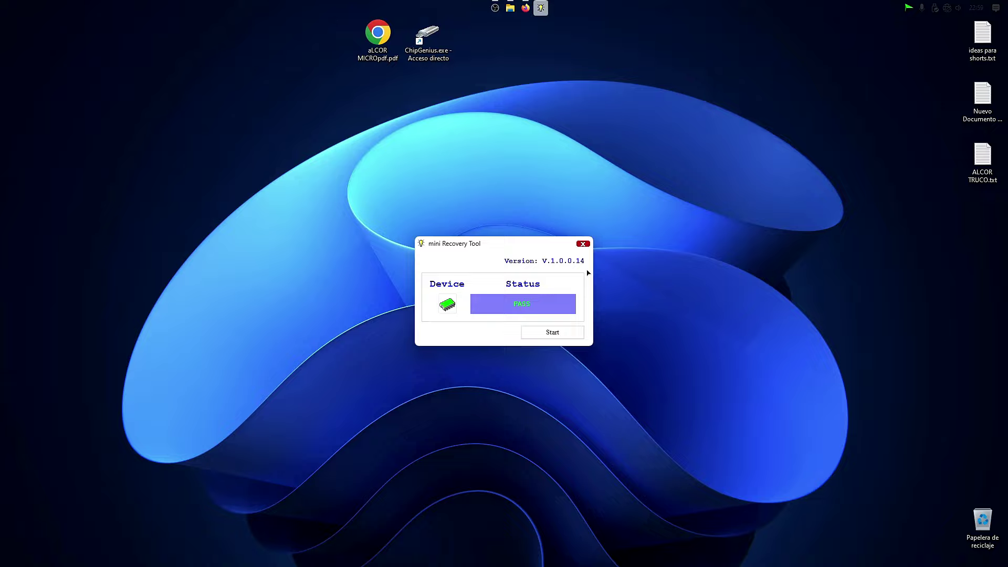
pyautogui.hotkey('alt', 'F4')
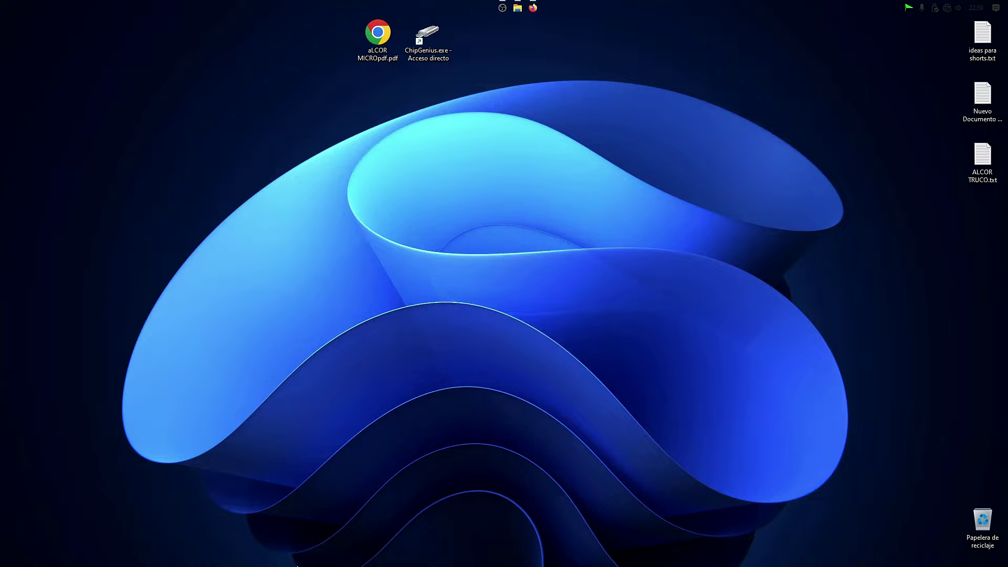
# - Check the file system and capacity of removable disk E: in its properties, and close the file explorer
pyautogui.moveTo(295, 564)
pyautogui.click(304, 541)
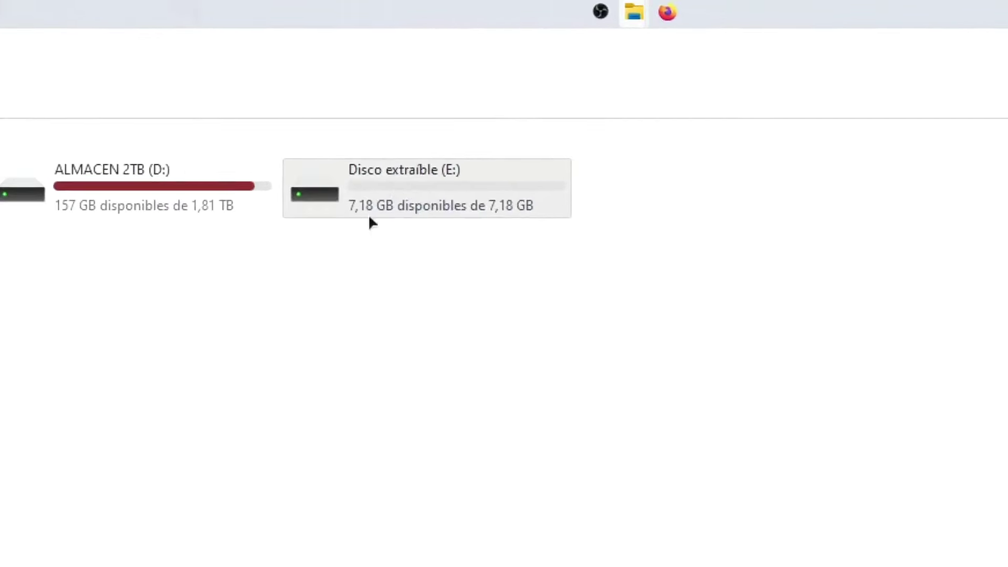
pyautogui.rightClick(437, 206)
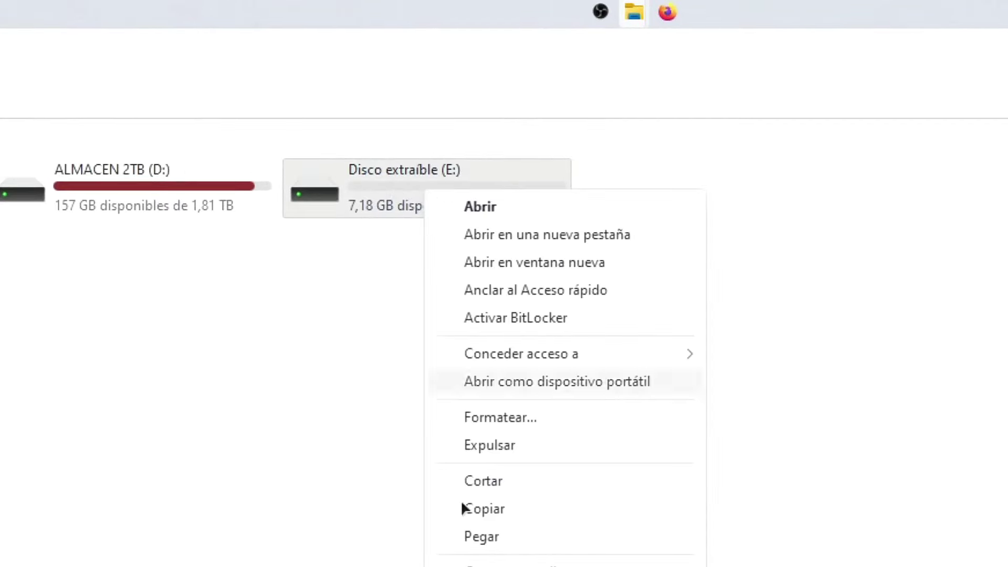
pyautogui.click(462, 564)
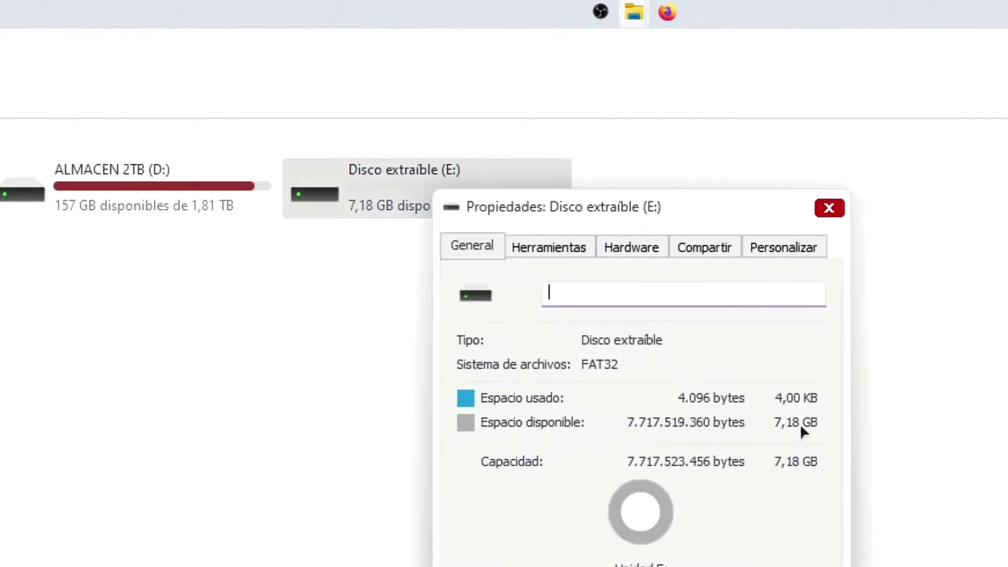
pyautogui.press('Escape')
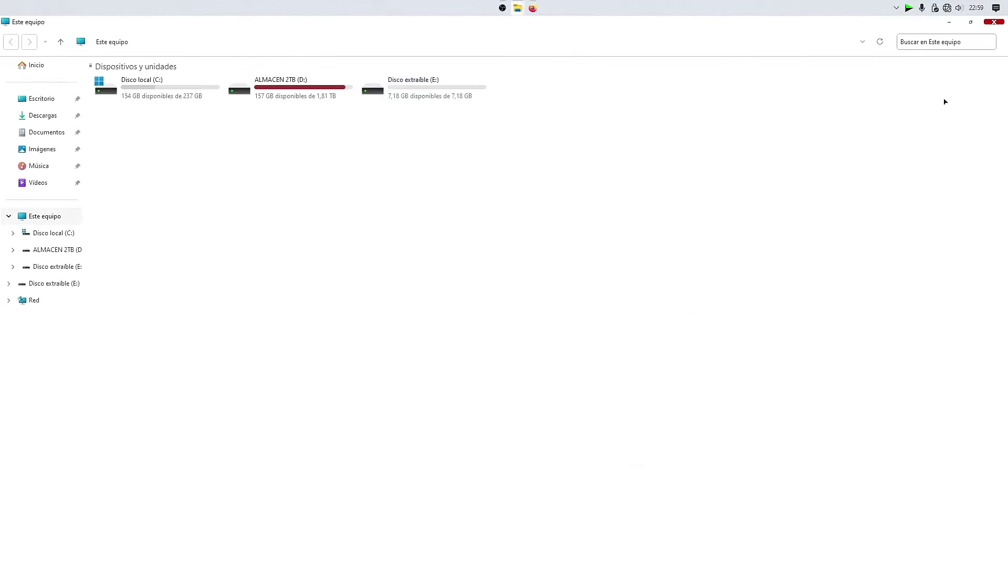
pyautogui.click(993, 23)
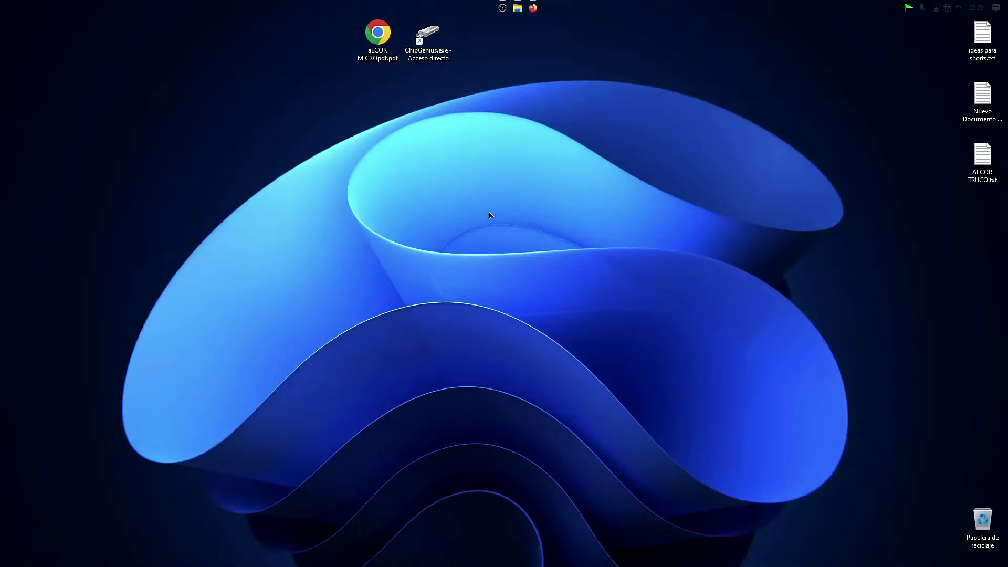